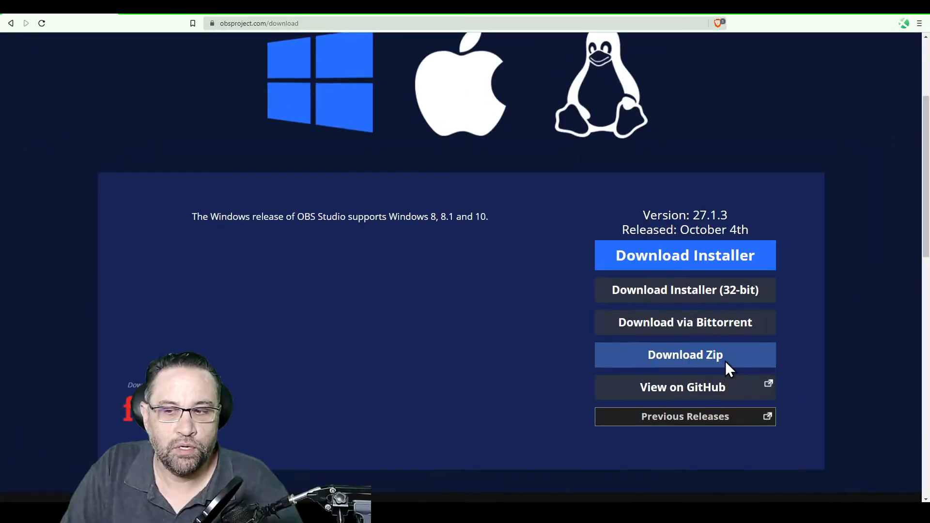
Download the OBS zip, then create a new folder named OBS-djd in StreamerSettings
left_click(725, 361)
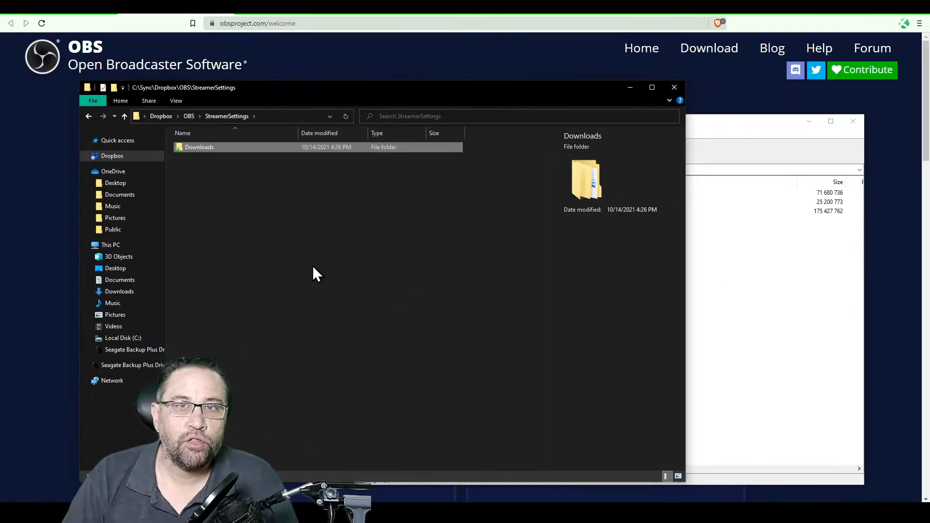
right_click(257, 225)
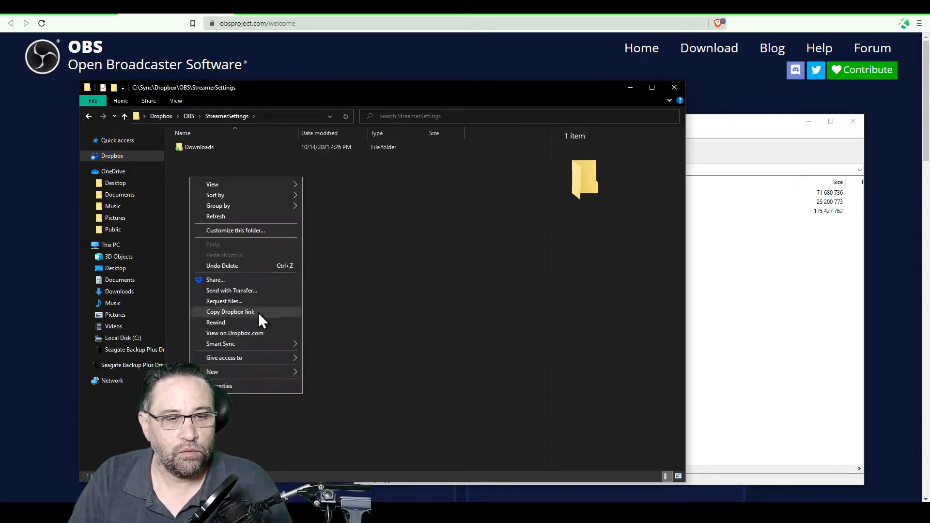
mouse_move(250, 374)
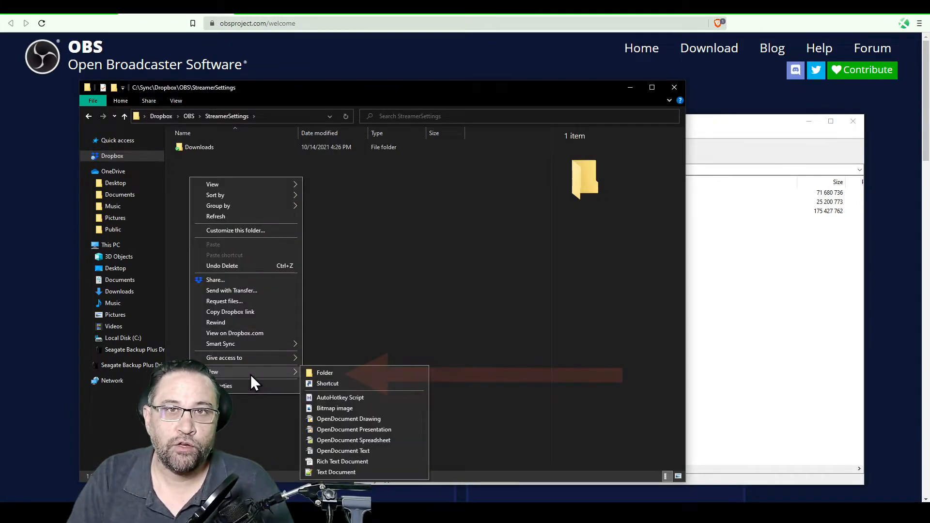
left_click(350, 373)
type("OBS-djd")
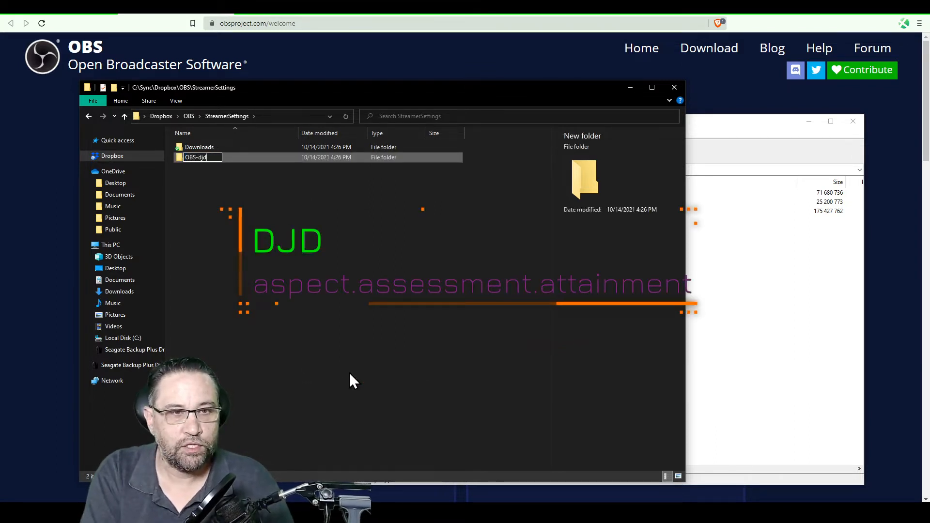
key("Return")
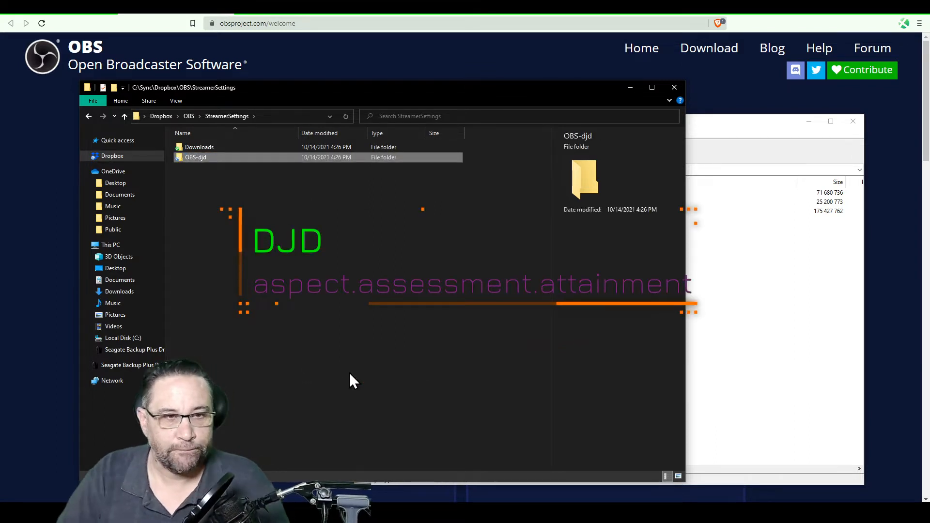
Open OBS-djd and drag the archive's bin, data and obs-plugins folders into it from 7-Zip
double_click(223, 158)
left_click(730, 232)
left_click_drag(583, 274, 370, 190)
left_click_drag(371, 194, 213, 187)
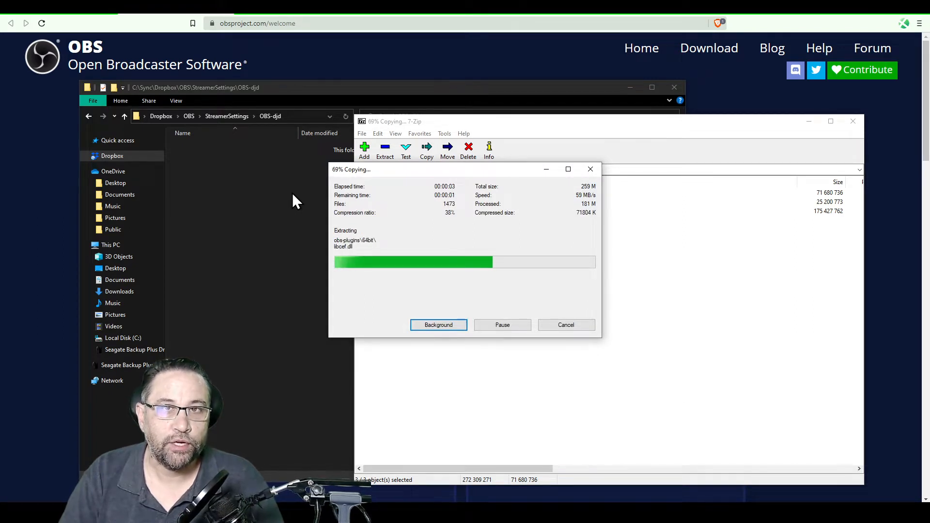
left_click(304, 201)
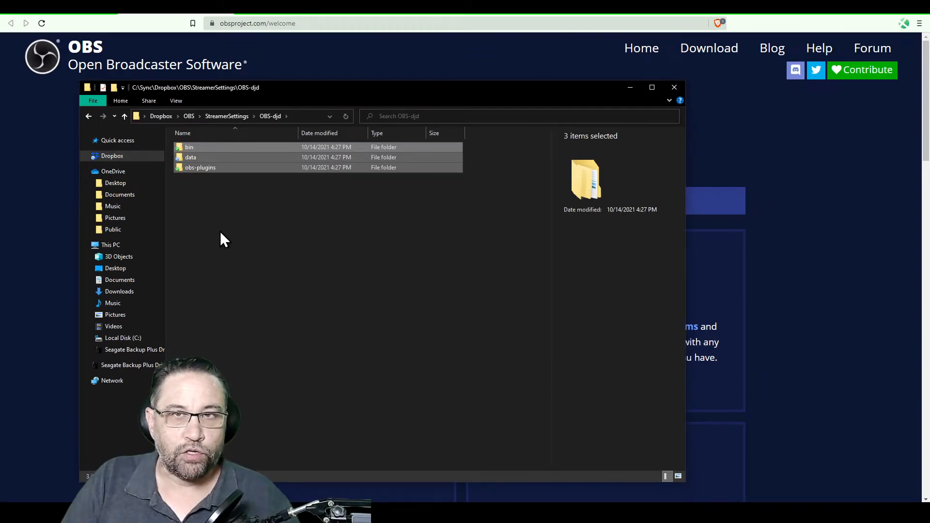
left_click(236, 214)
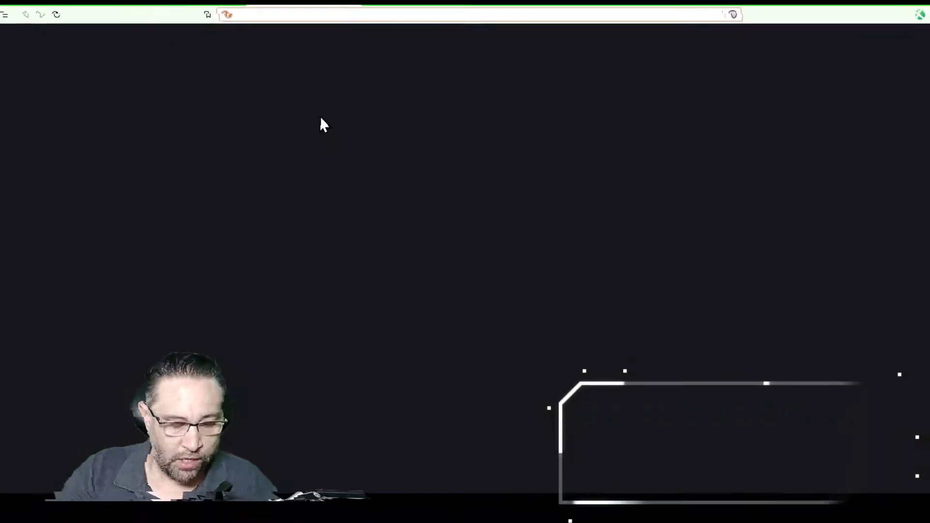
Search for 'obs portable mode' and open the OBS forum Portable Mode guide
type("obs por")
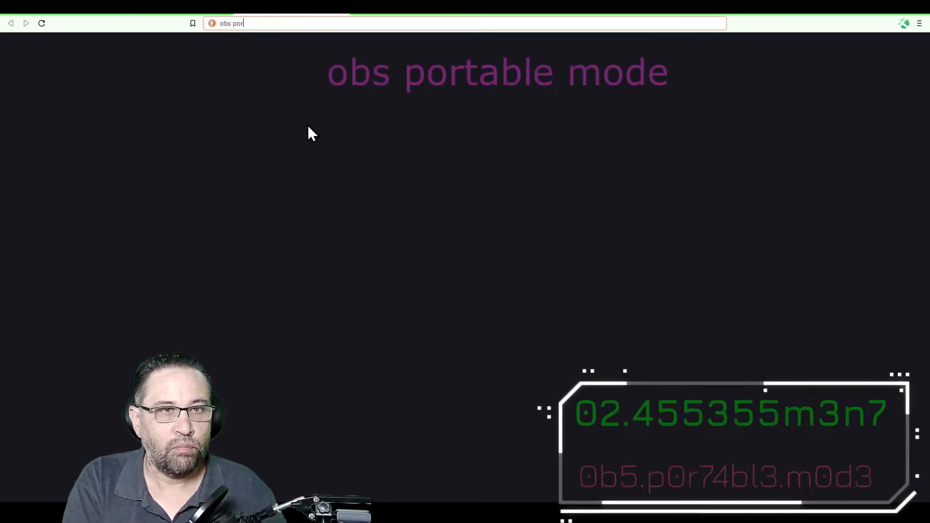
type("table mode")
key("Return")
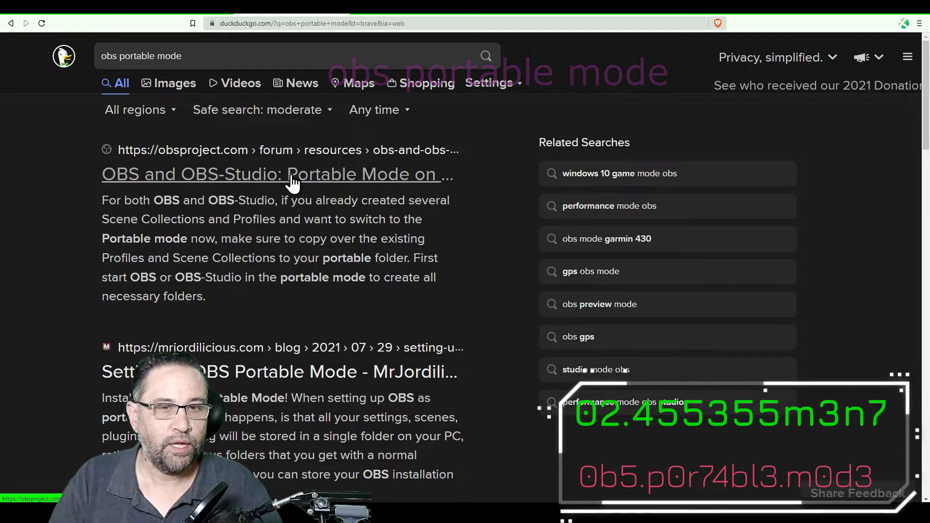
left_click(287, 176)
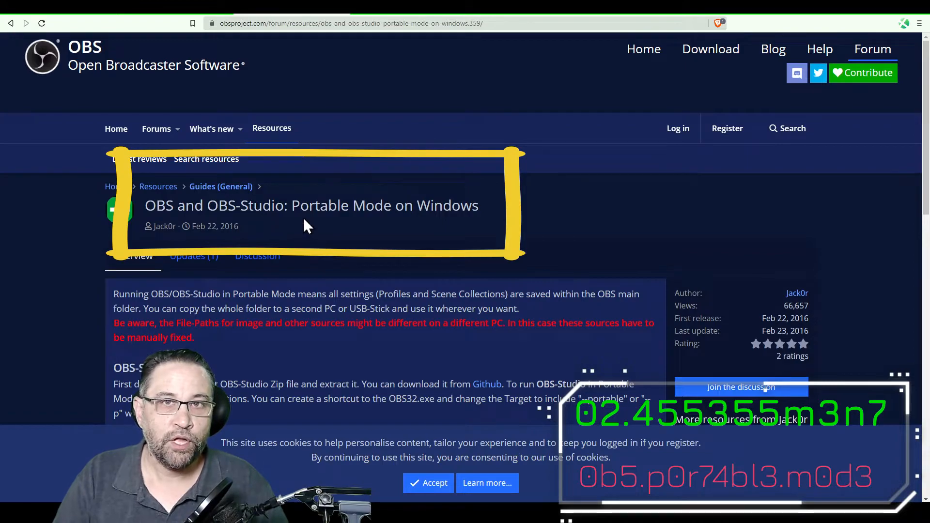
Read the Portable Mode on Windows instructions and copy the file name portable_mode.txt
left_click_drag(297, 207, 487, 209)
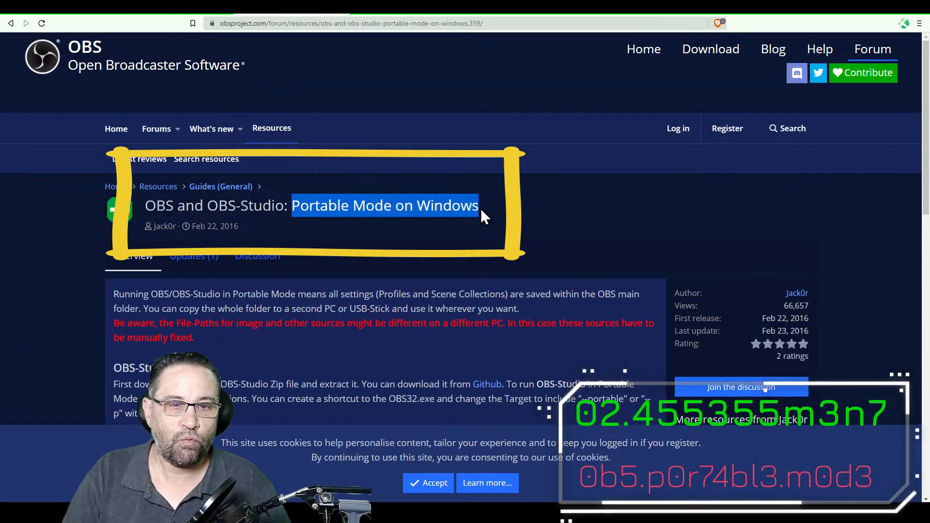
scroll(376, 247, "down", 3)
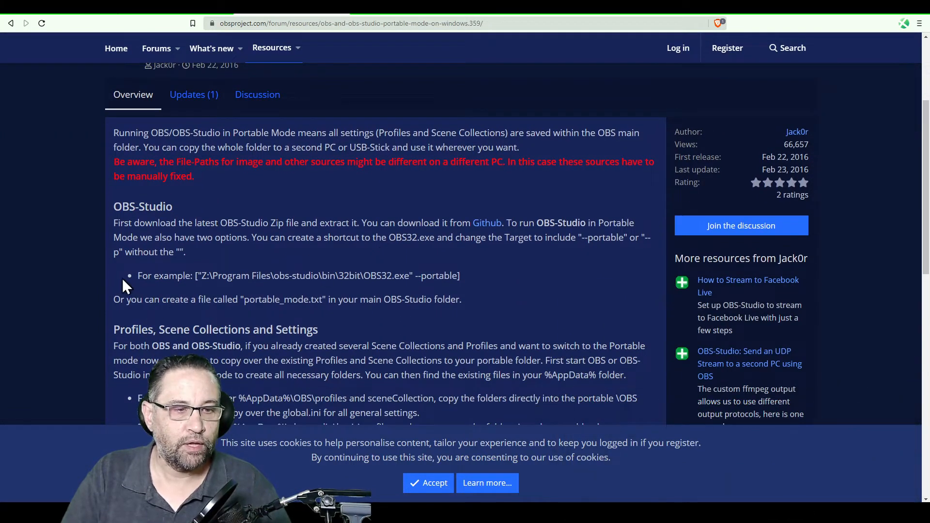
left_click_drag(107, 259, 441, 296)
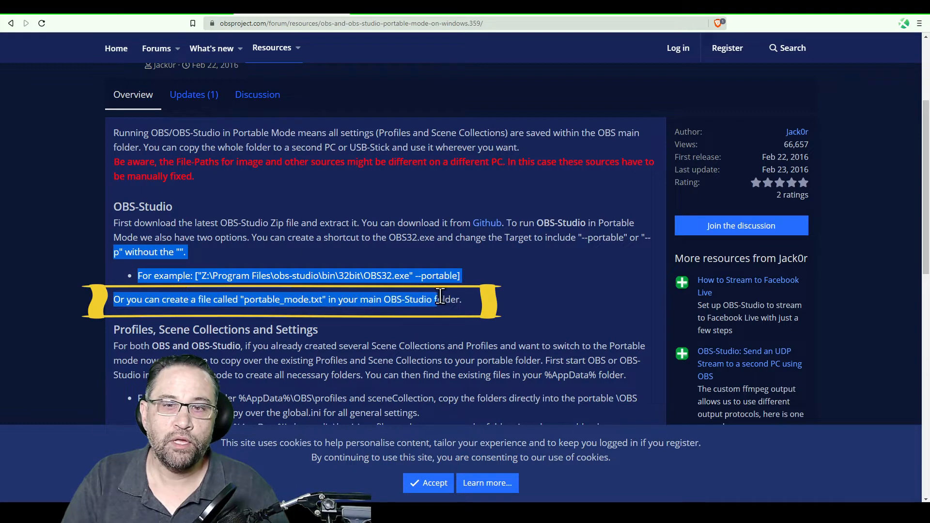
left_click(243, 300)
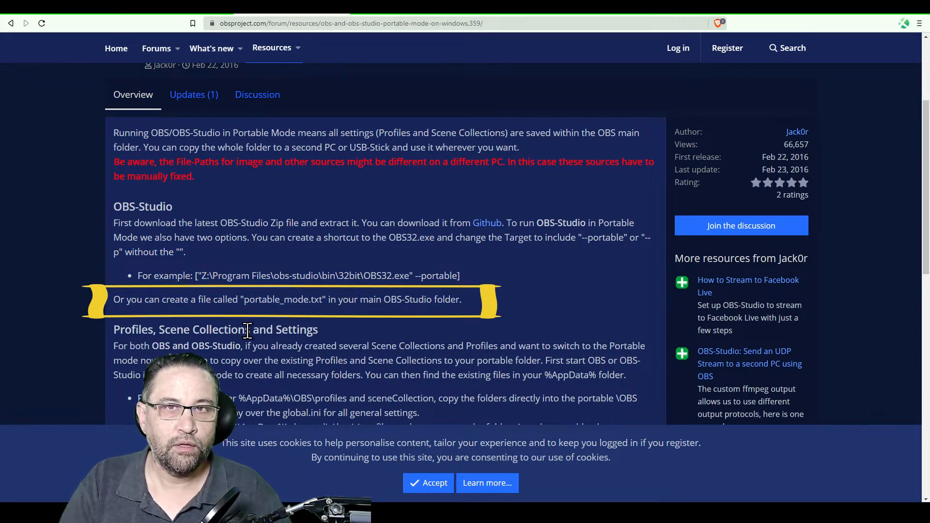
double_click(247, 300)
right_click(280, 296)
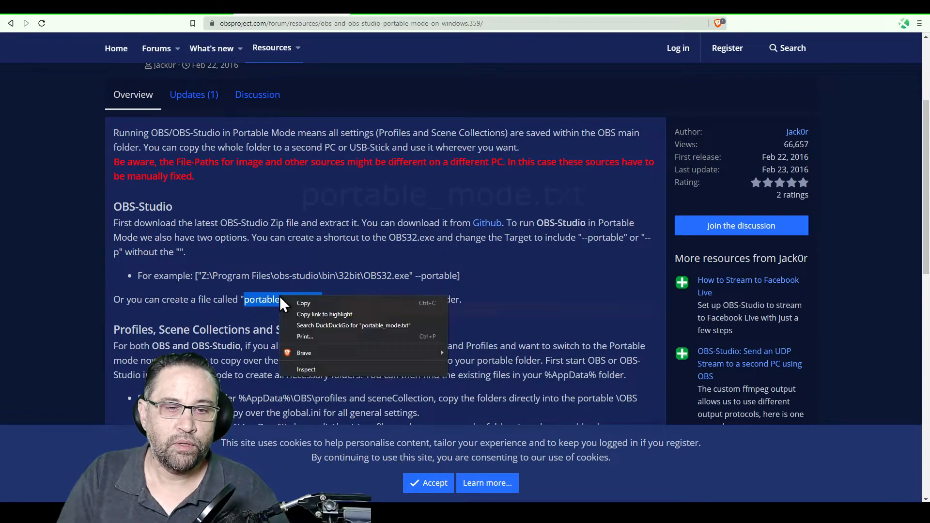
left_click(318, 303)
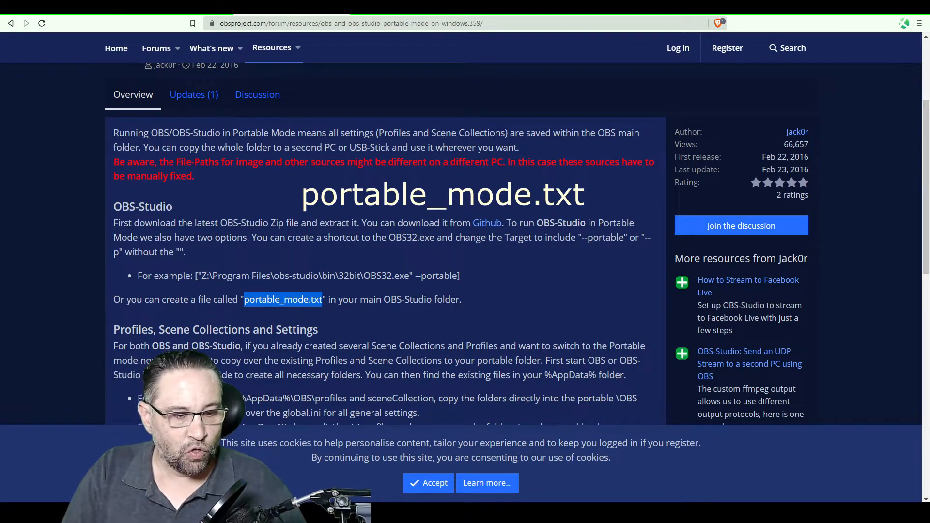
Create a new text document in OBS-djd named portable_mode.txt, removing the duplicate .txt extension
left_click(290, 513)
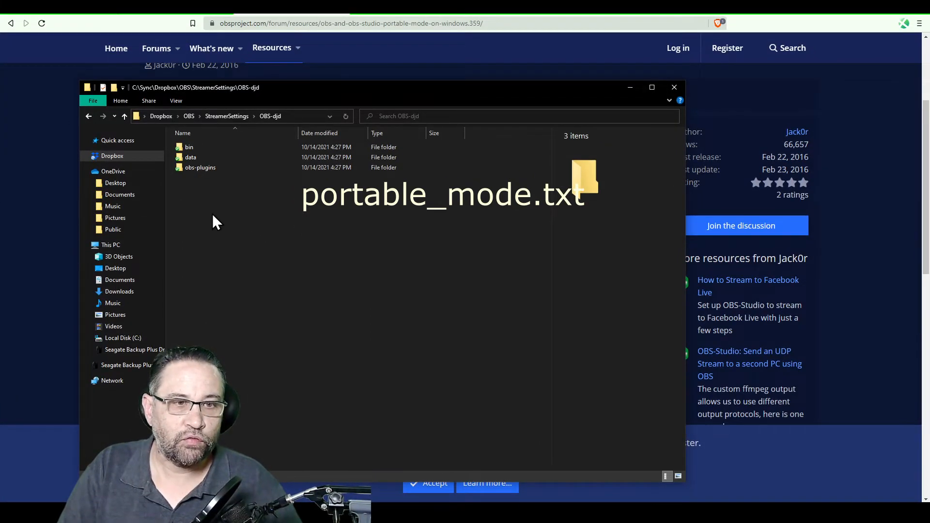
right_click(263, 192)
mouse_move(357, 387)
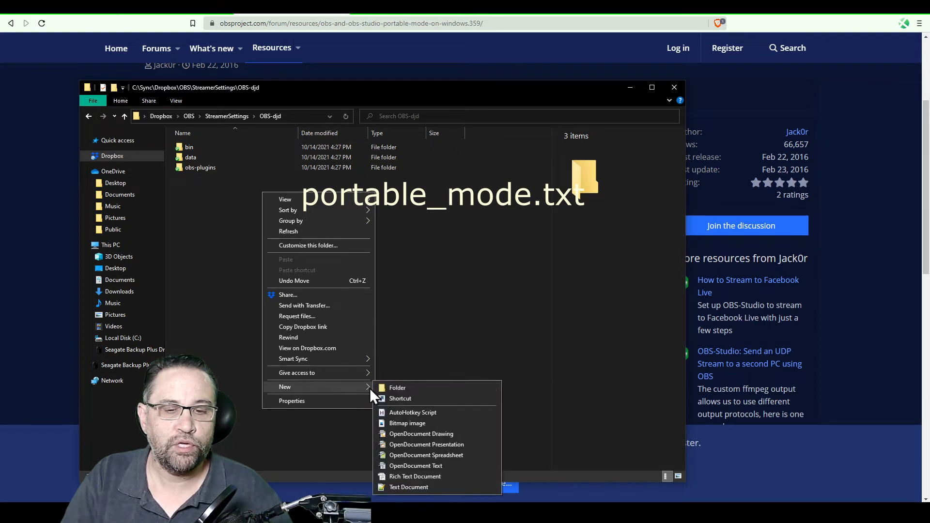
left_click(430, 487)
right_click(219, 178)
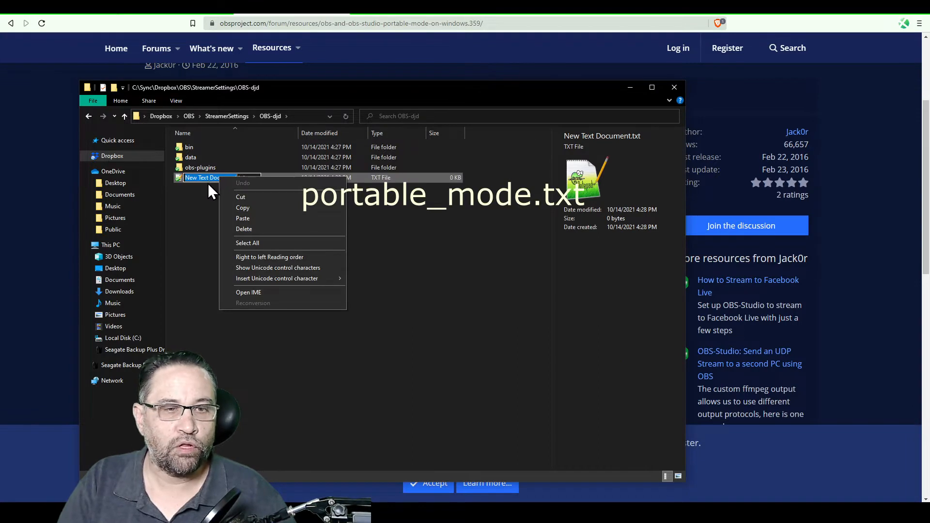
left_click(266, 218)
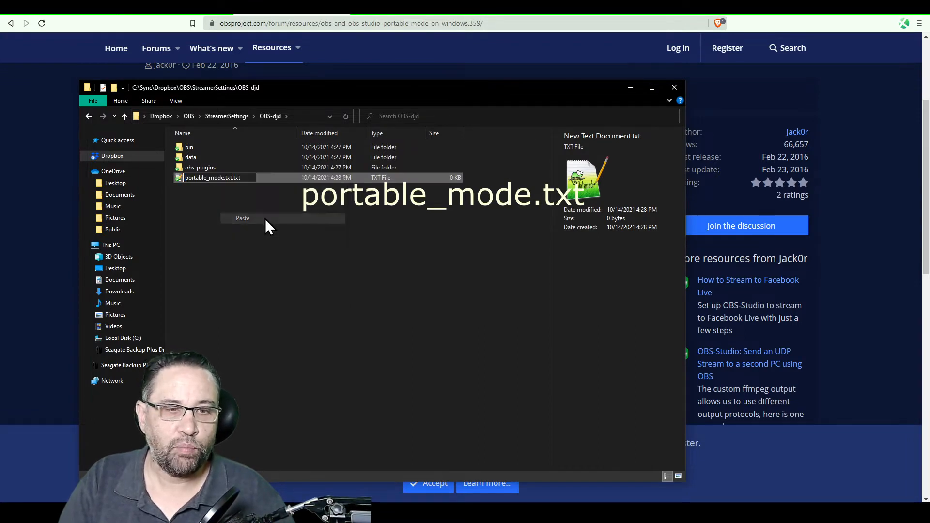
key("shift+Right")
key("shift+Right")
key("shift+Right")
key("shift+Right")
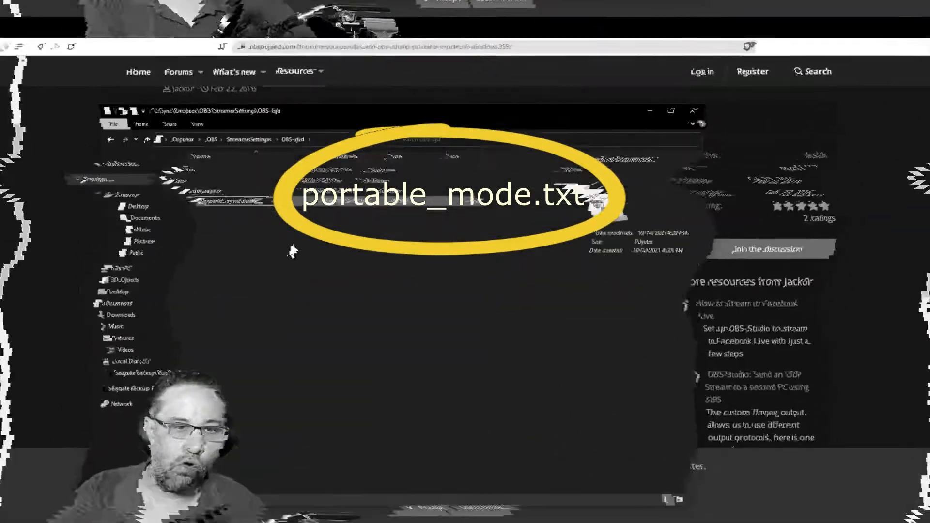
key("Delete")
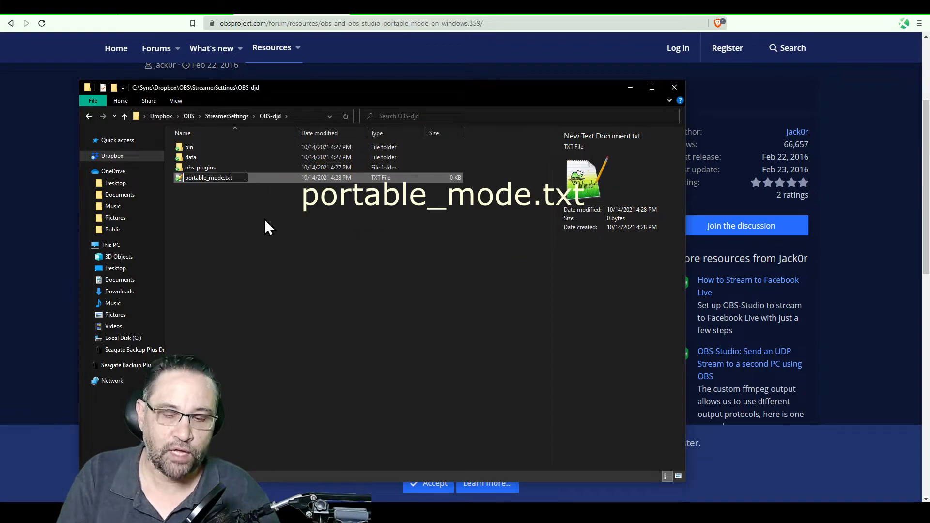
left_click(265, 226)
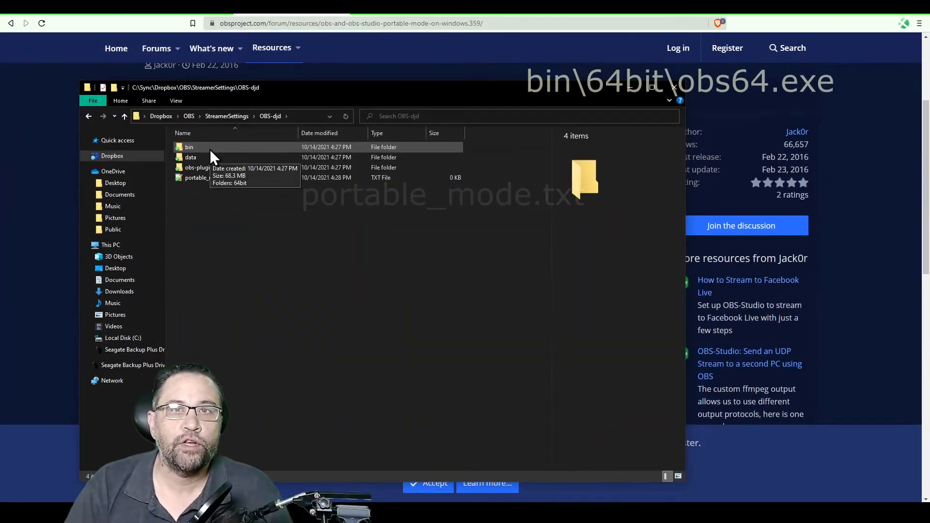
Open the bin folder, then its 64bit subfolder containing 52 items
double_click(210, 149)
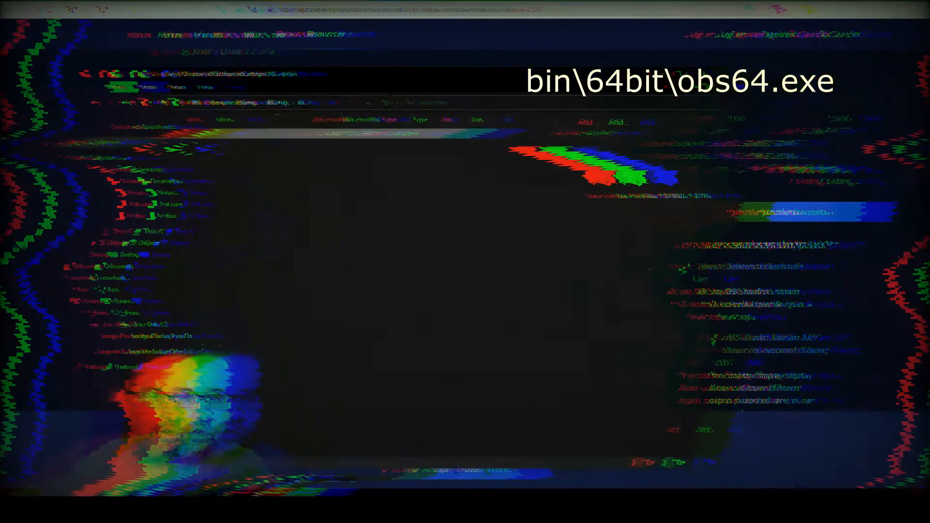
left_click(187, 149)
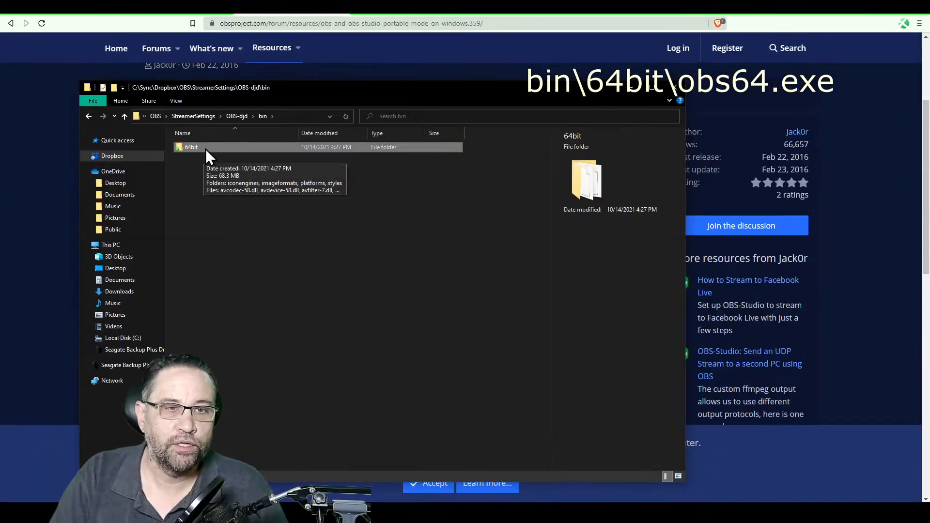
double_click(205, 149)
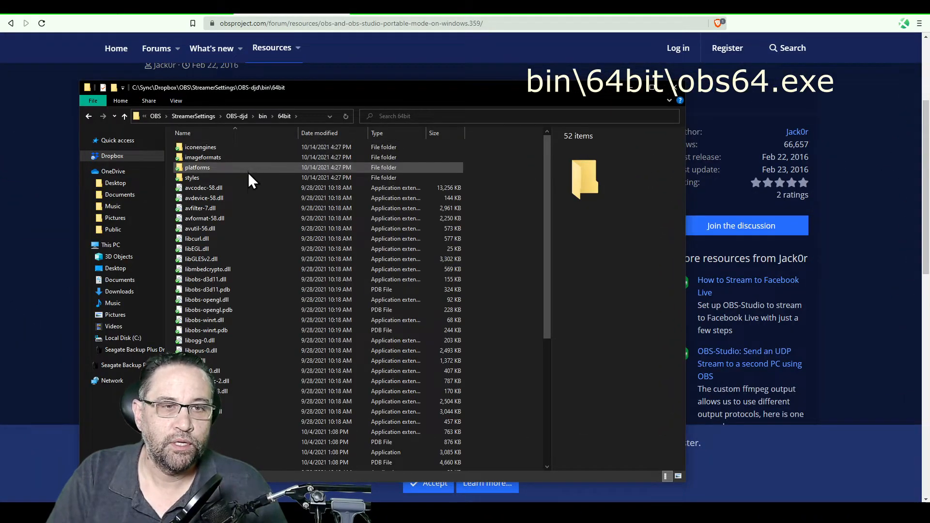
Make an 'obs64.exe - Shortcut' from the obs64.exe program file in bin\64bit
scroll(245, 319, "down", 3)
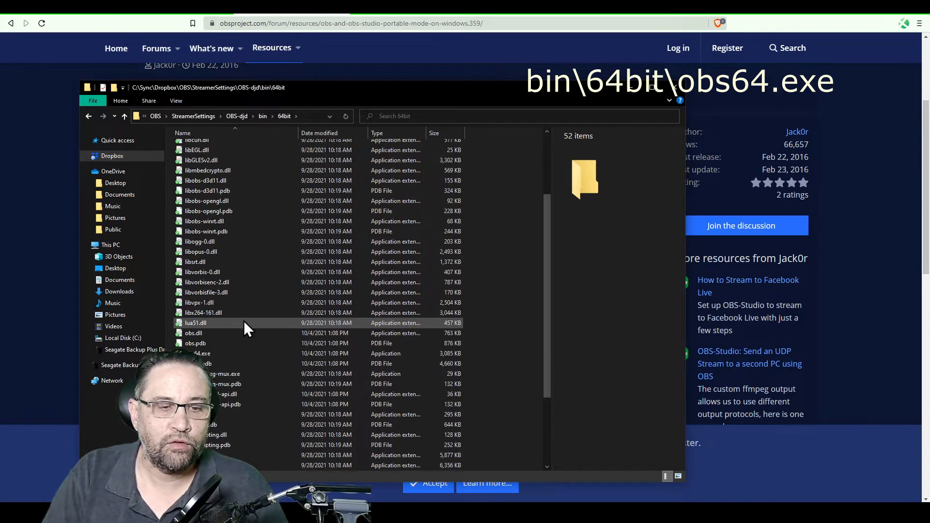
left_click(215, 355)
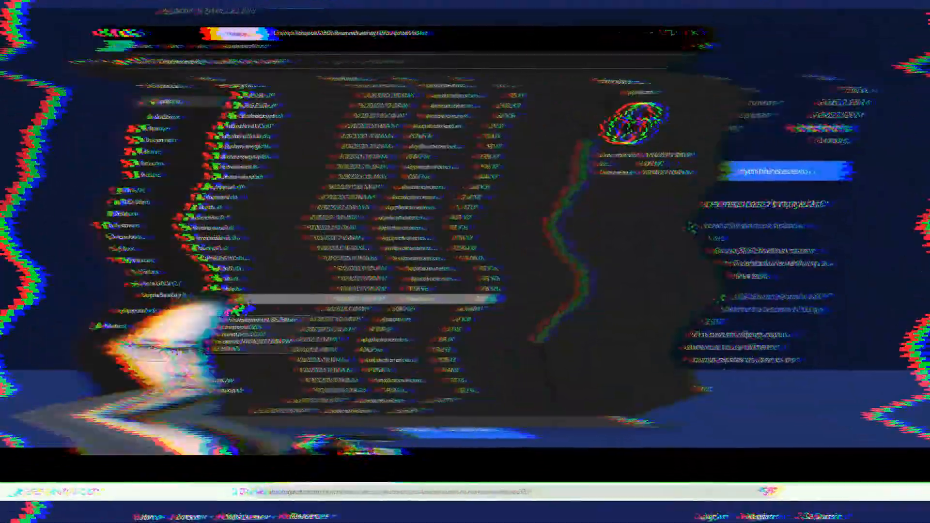
right_click(216, 355)
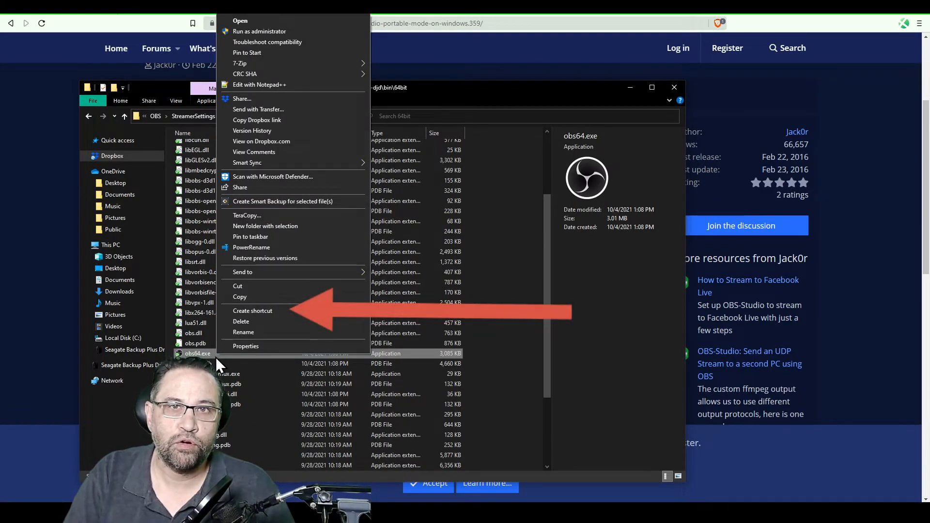
left_click(281, 311)
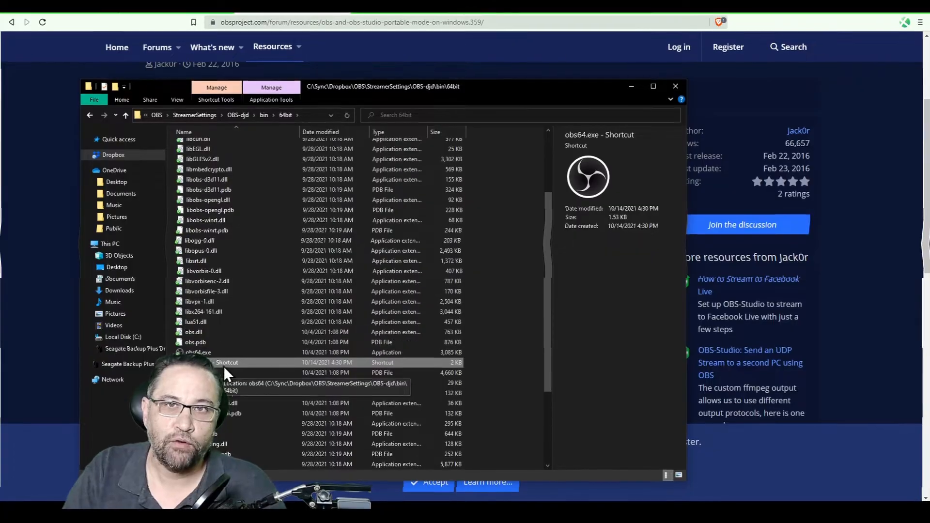
Cut the obs64.exe shortcut and paste it two levels up into the OBS-djd root
right_click(225, 359)
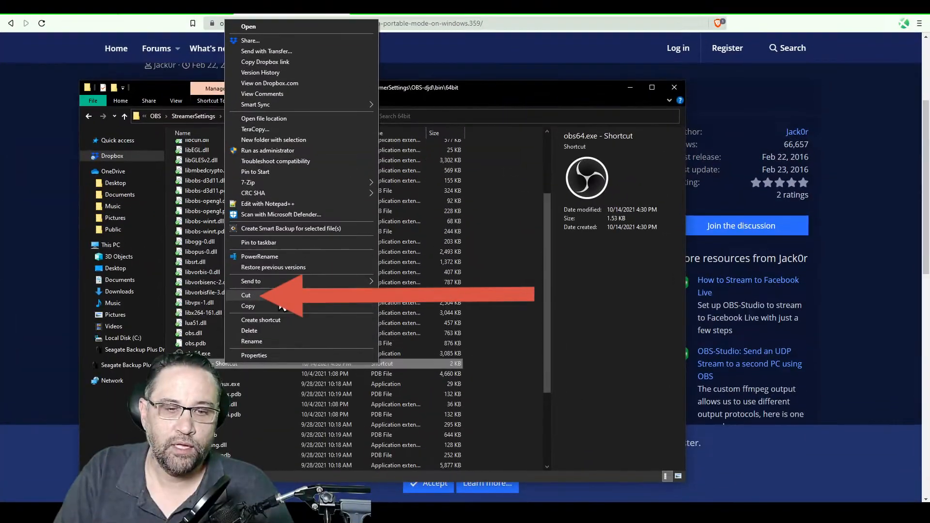
left_click(279, 301)
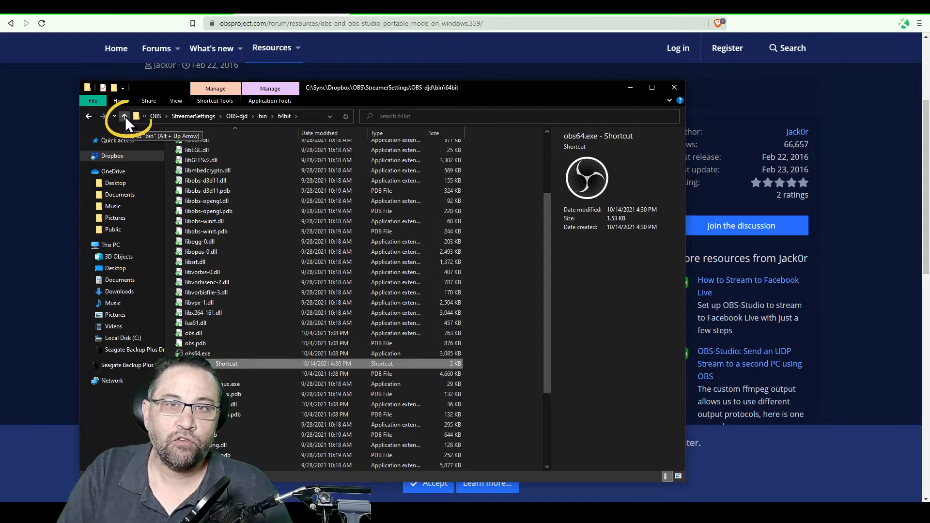
left_click(125, 116)
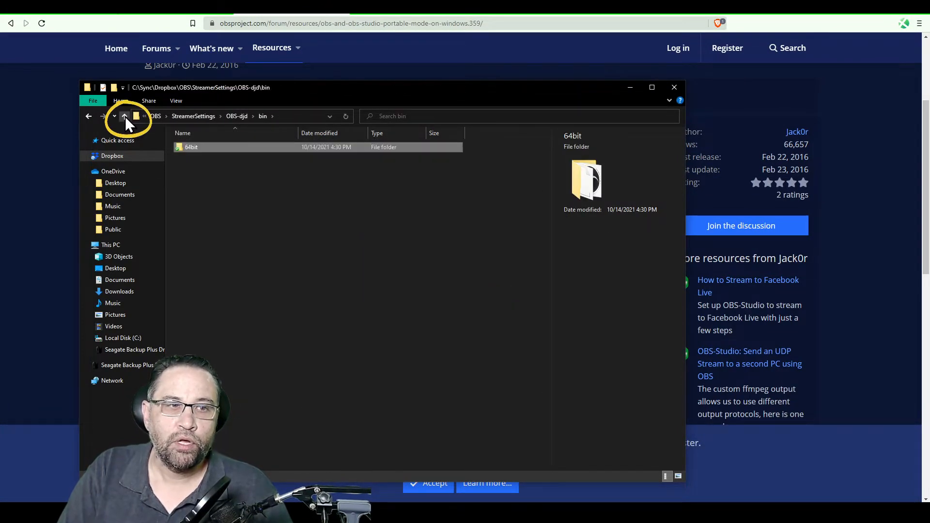
left_click(126, 117)
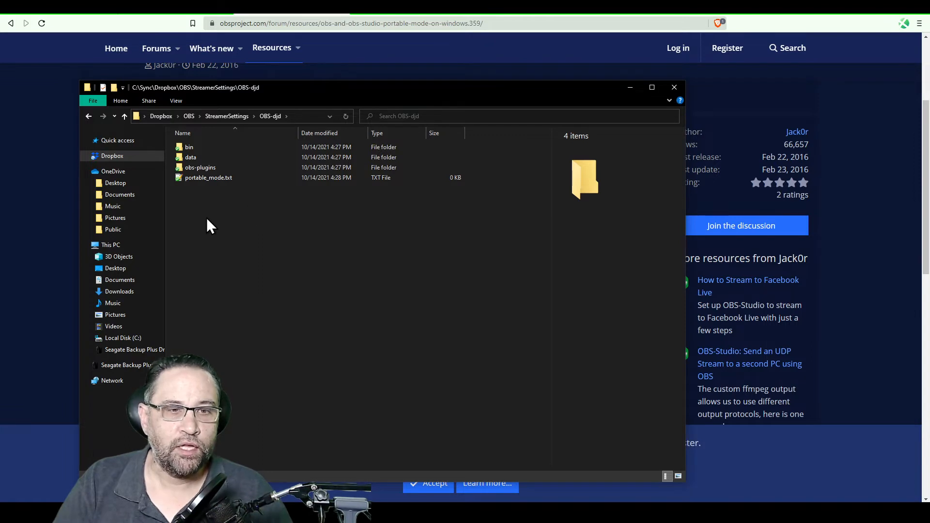
right_click(200, 194)
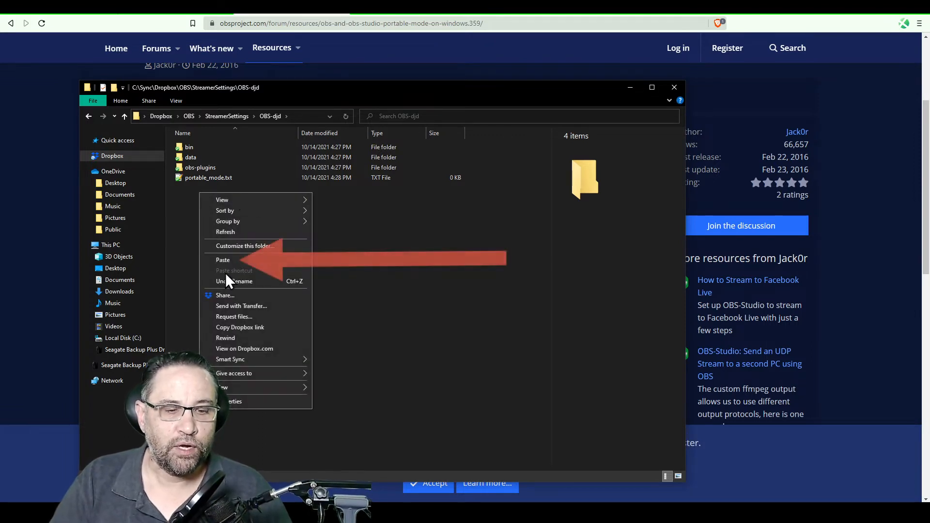
left_click(231, 260)
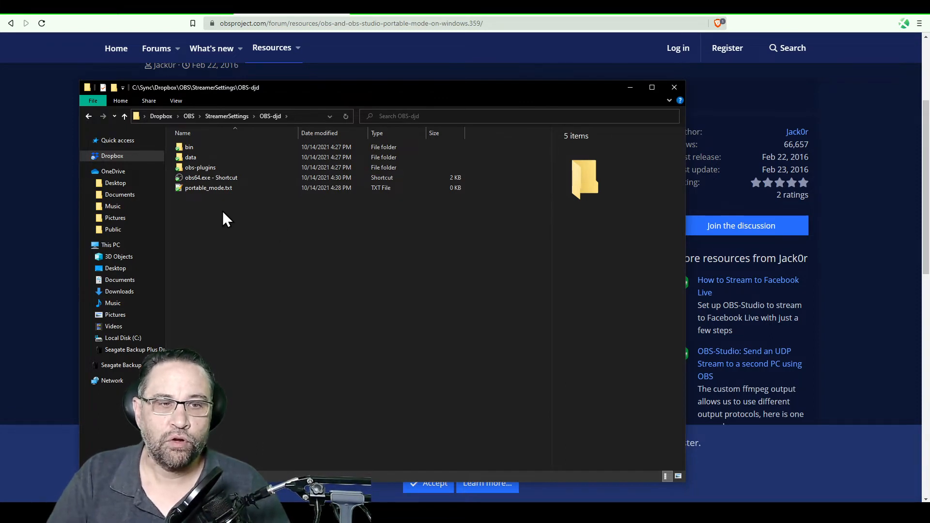
Launch portable OBS from the obs64.exe shortcut in OBS-djd
left_click(267, 179)
left_click(258, 189)
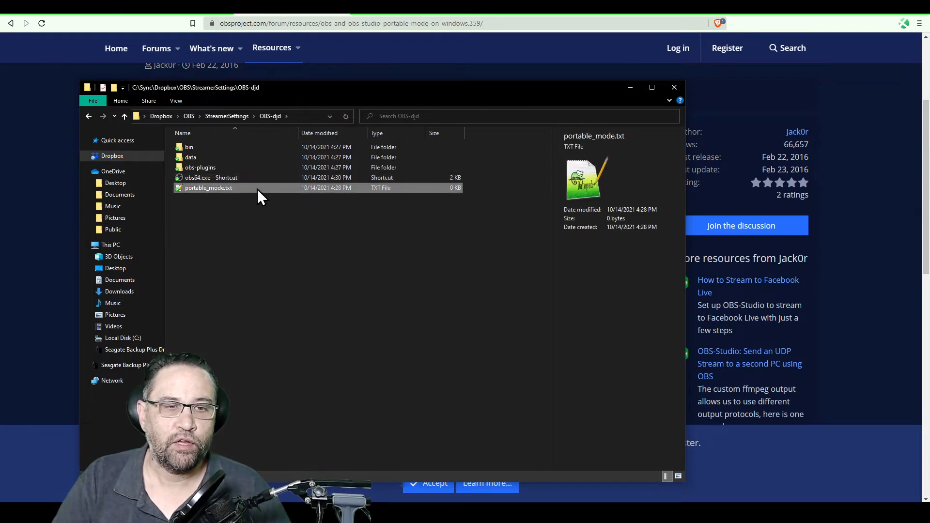
left_click(208, 157)
left_click(210, 167)
left_click(248, 220)
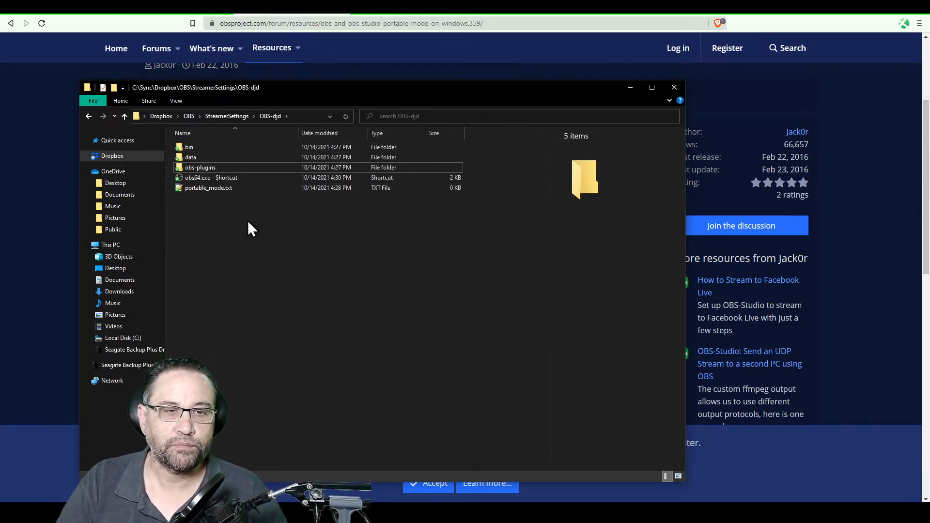
left_click(228, 178)
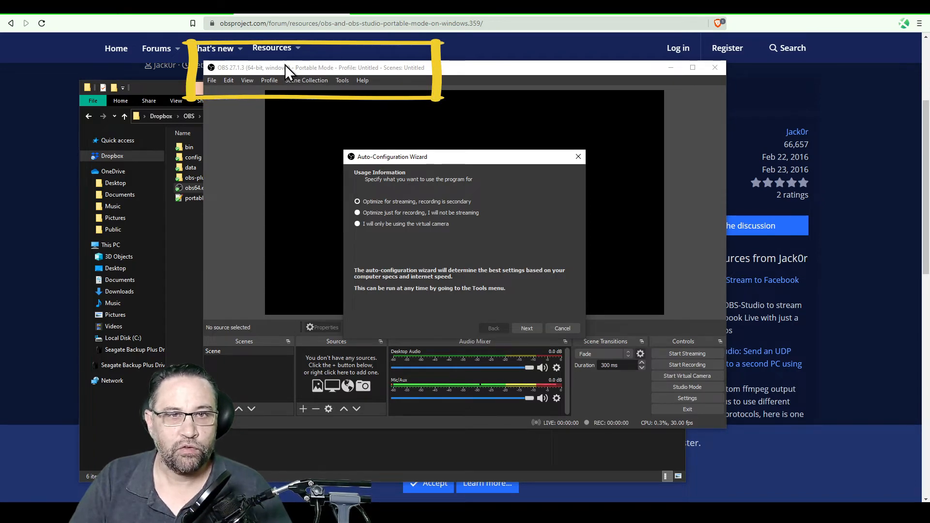
Run the Auto-Configuration Wizard optimized just for recording, apply the settings, and close OBS
left_click(391, 212)
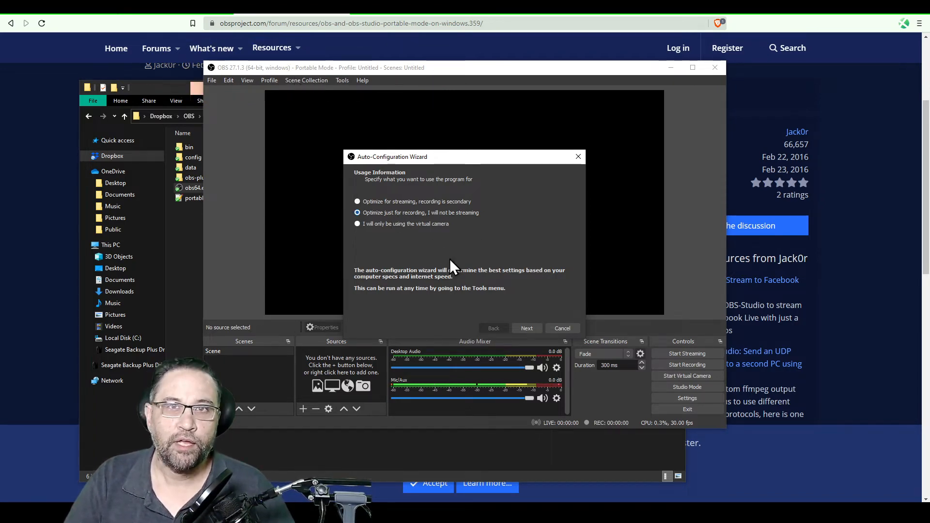
left_click(529, 329)
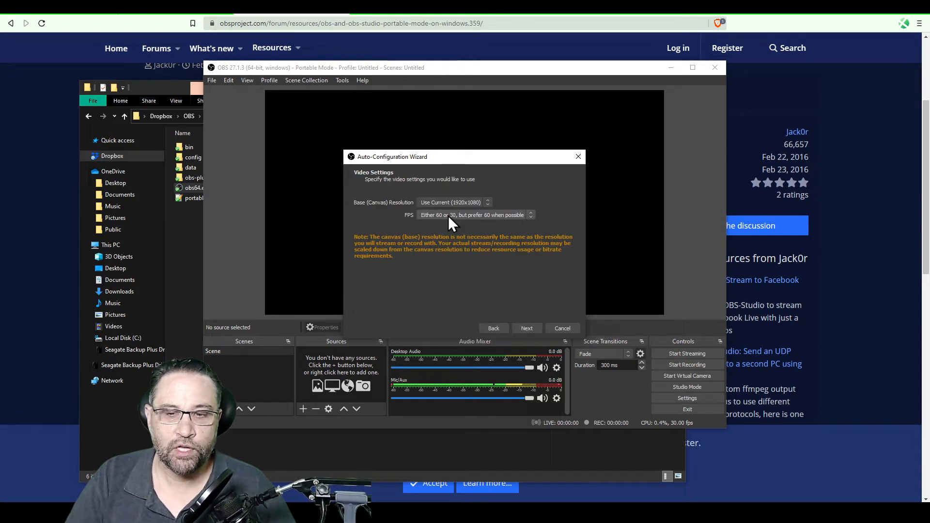
left_click(528, 328)
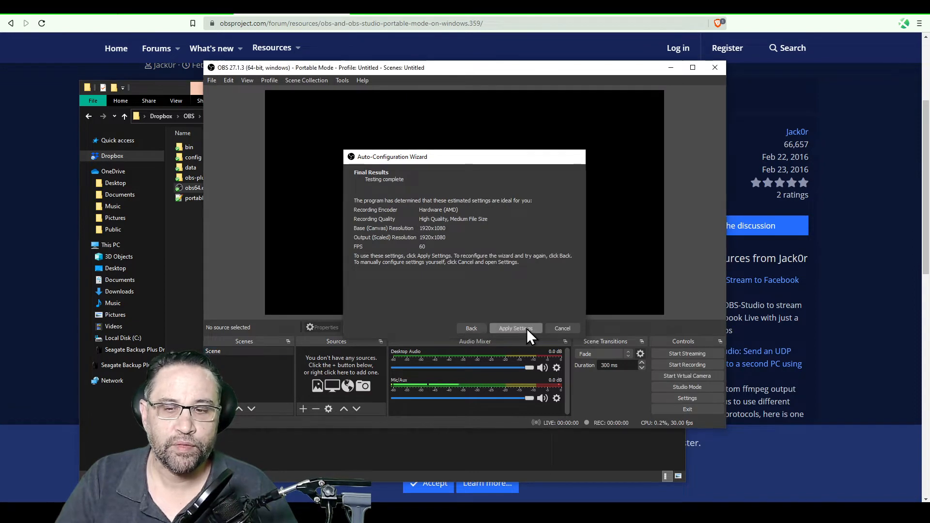
left_click(526, 329)
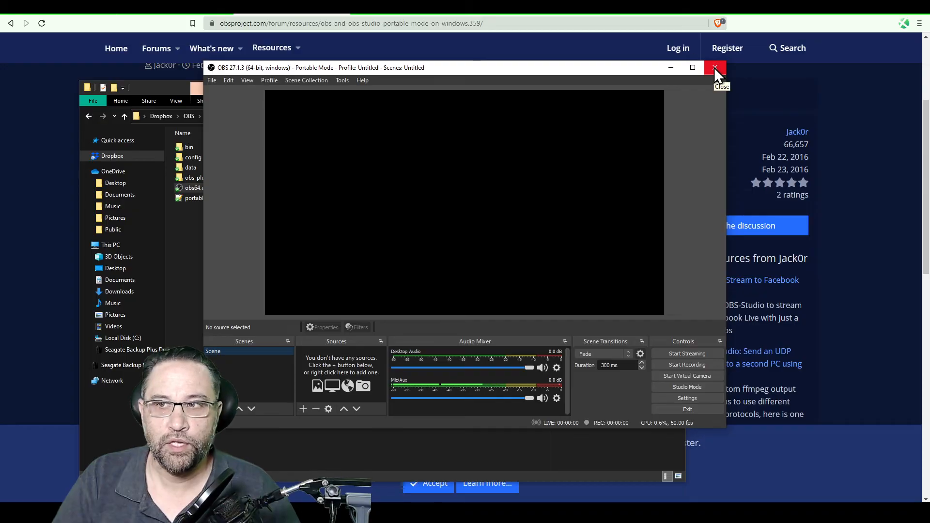
left_click(714, 68)
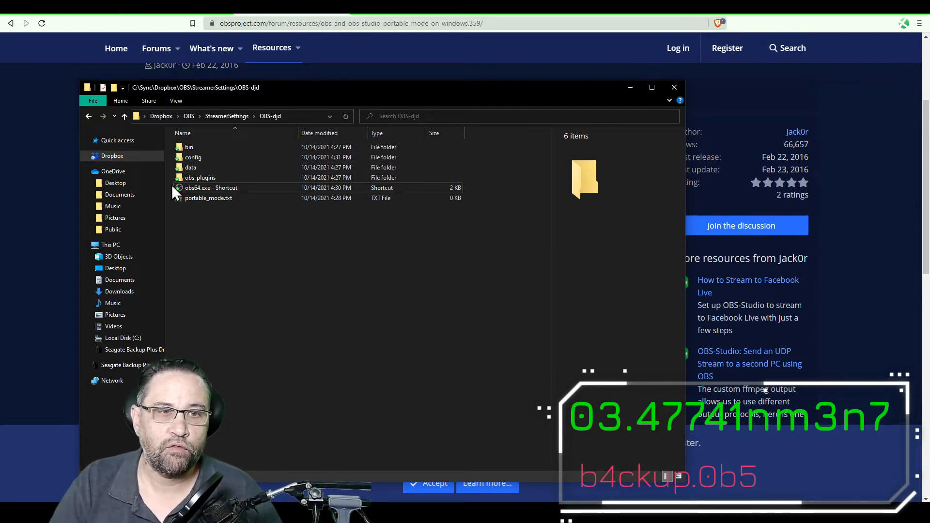
Go up to StreamerSettings and select the OBS-djd folder
left_click(123, 117)
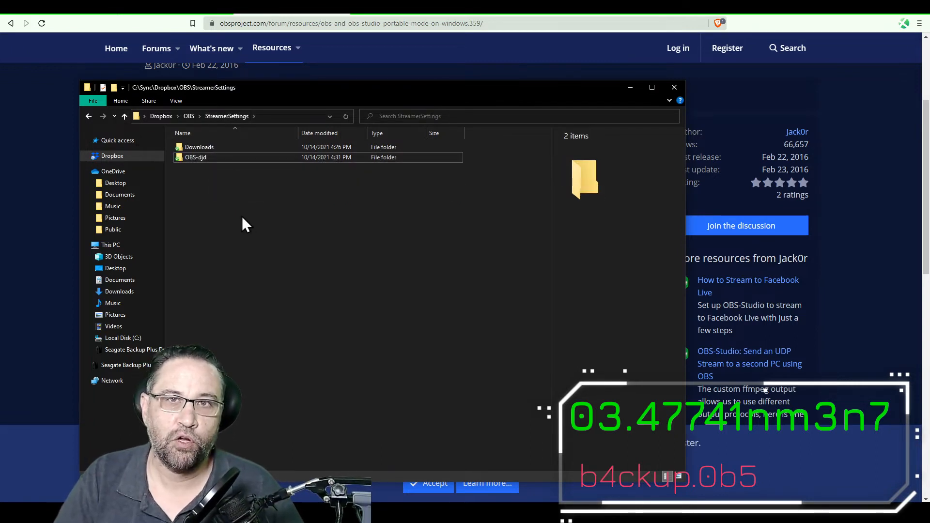
left_click(210, 157)
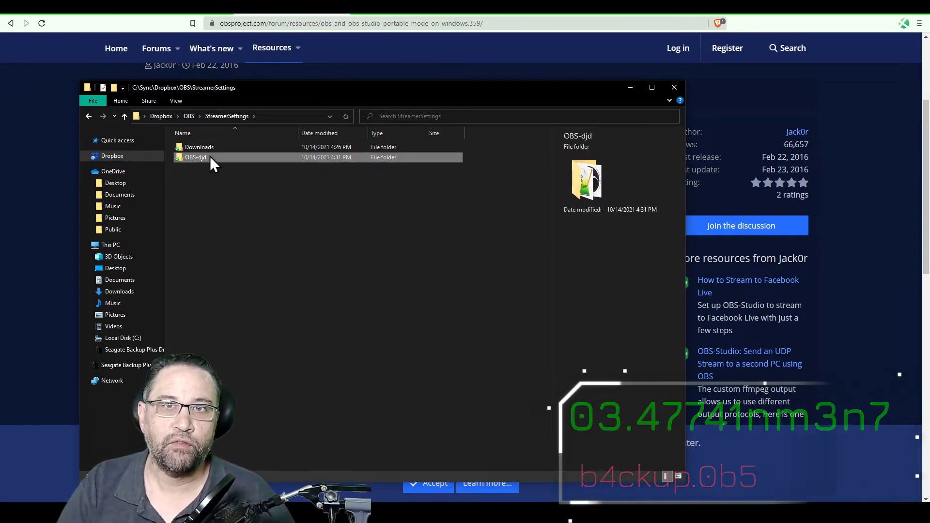
Send OBS-djd to a compressed (zipped) folder, producing OBS-djd.zip
right_click(209, 156)
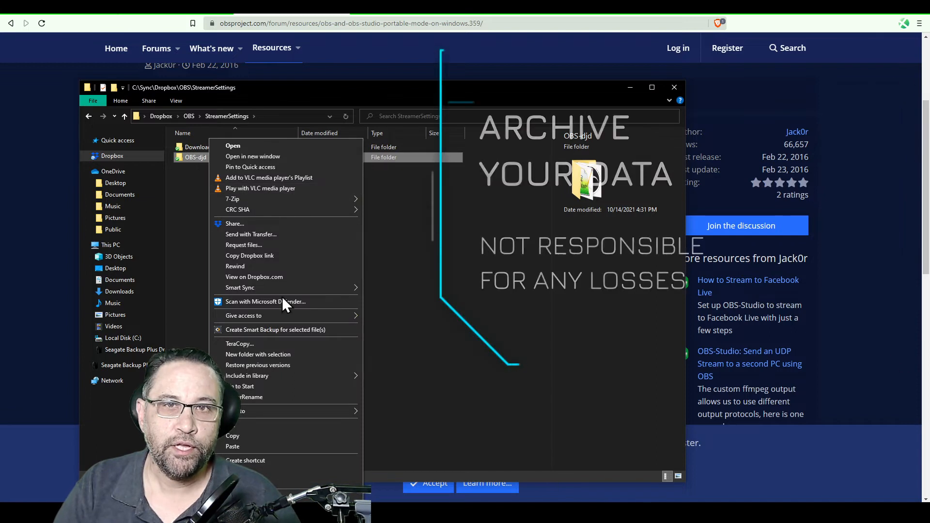
mouse_move(278, 415)
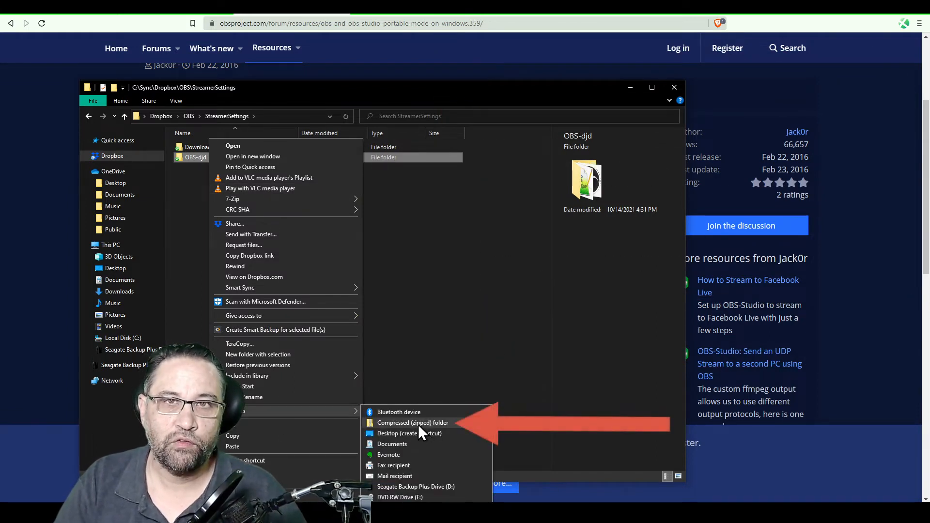
left_click(454, 423)
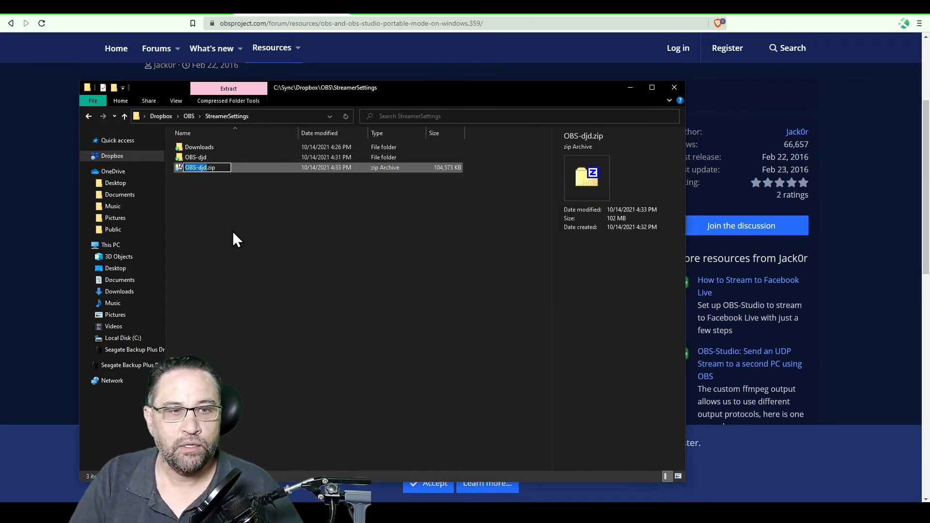
Append '-October2021' after 'djd' so the zip becomes OBS-djd-October2021.zip
left_click(201, 168)
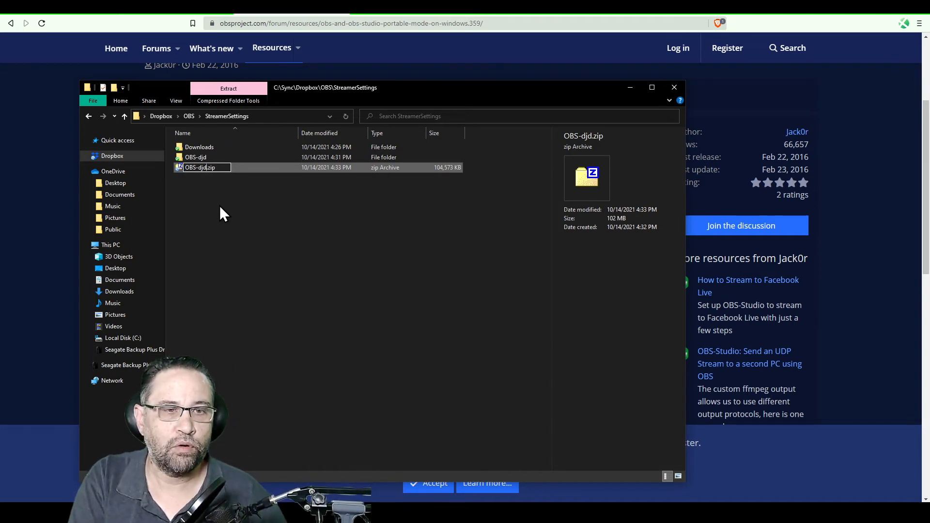
type("-Octob")
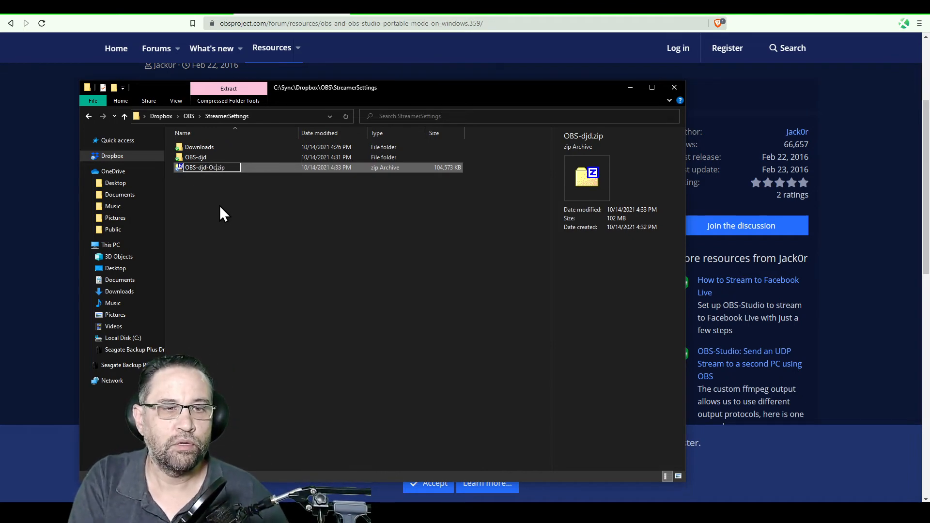
type("er2021")
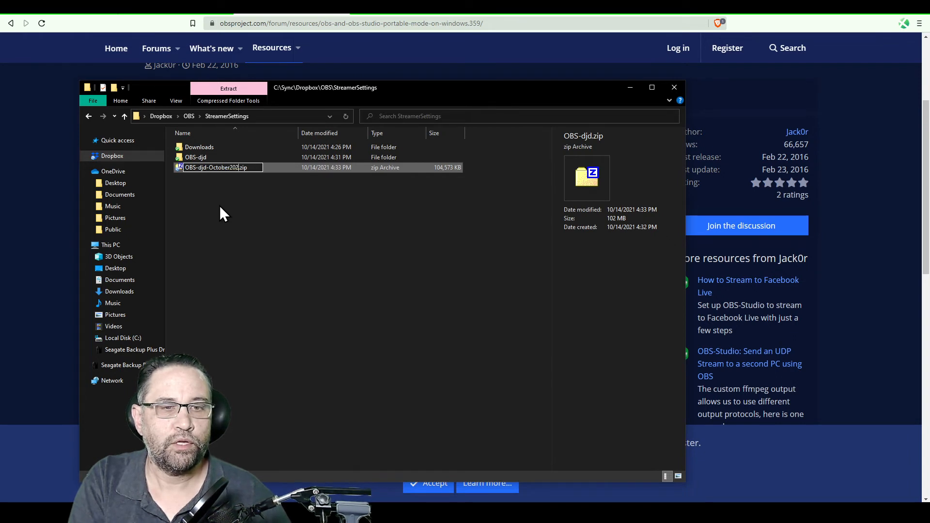
key("Return")
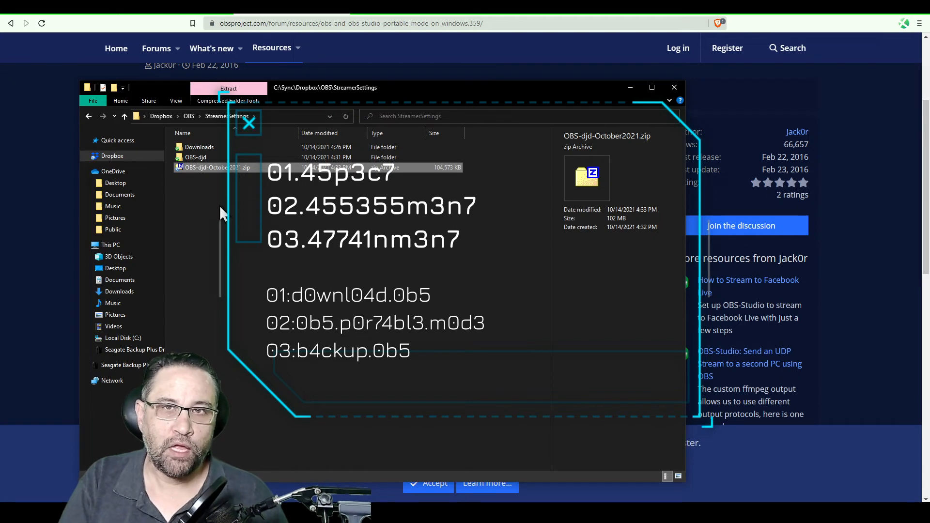
left_click(393, 286)
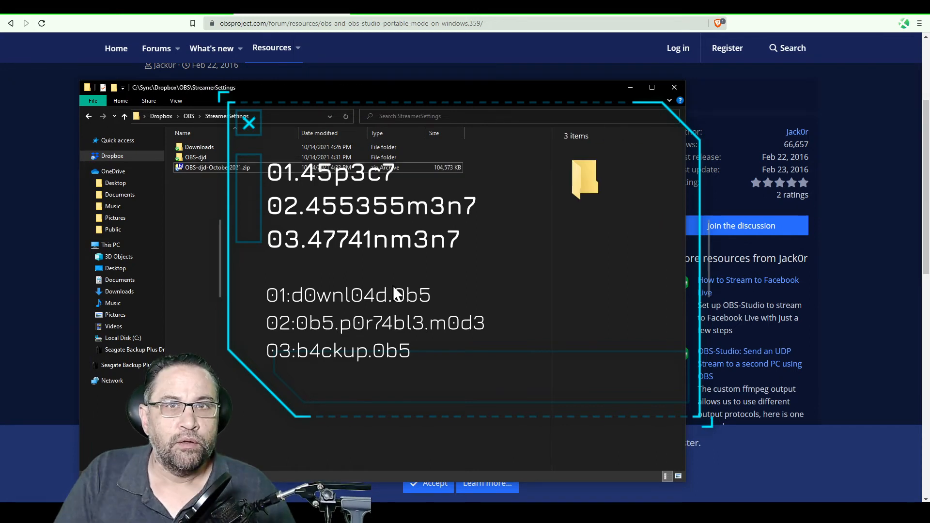